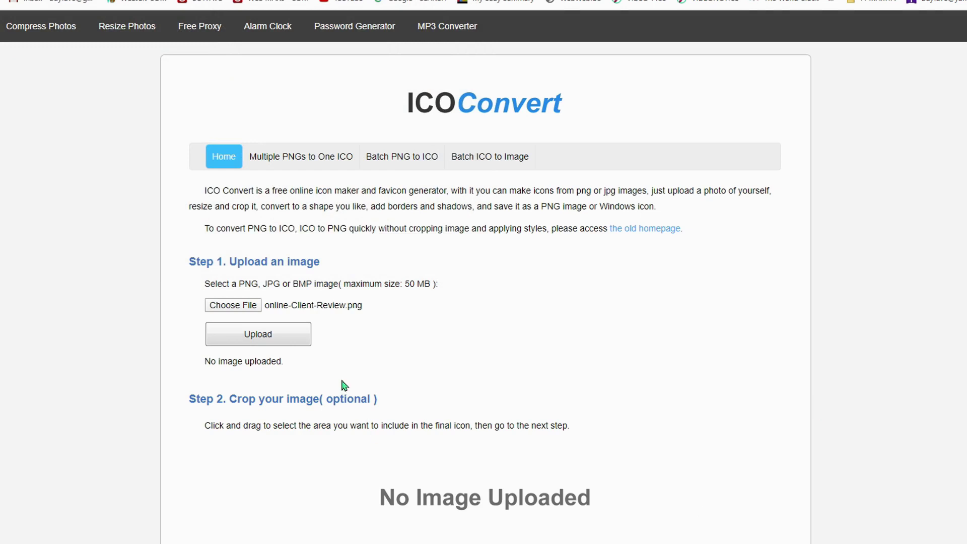
Upload online-Client-Review.png and apply the circle style with the white border to the icon
scroll(806, 408, down, 4)
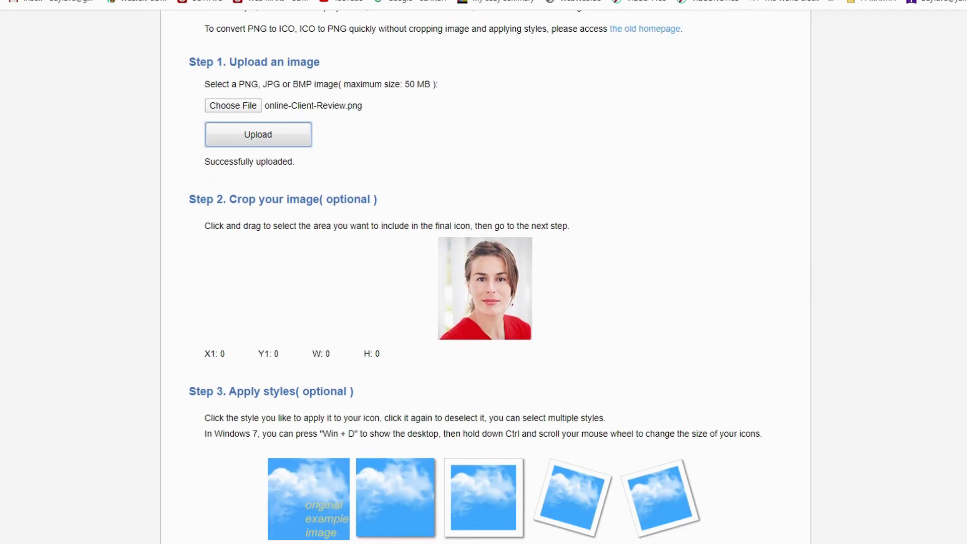
scroll(253, 229, down, 1)
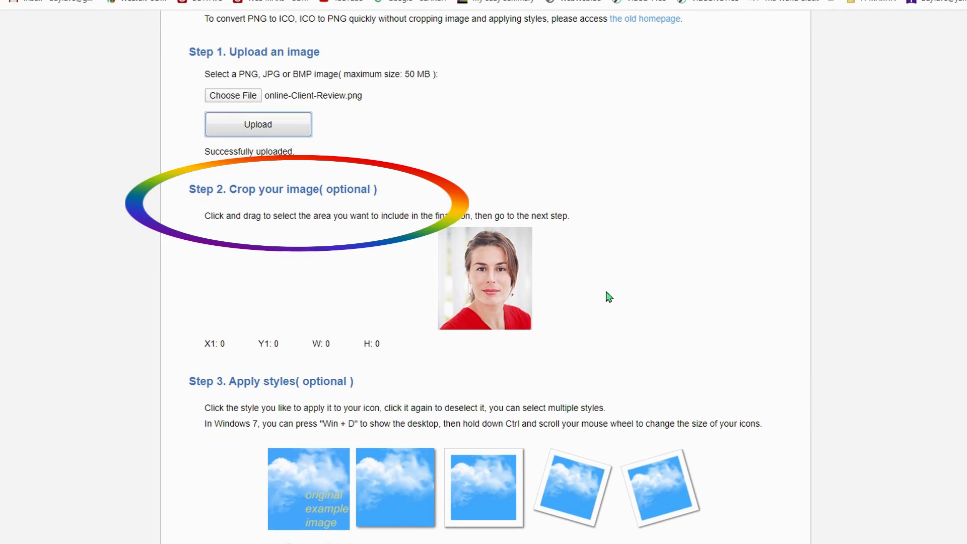
scroll(611, 296, down, 4)
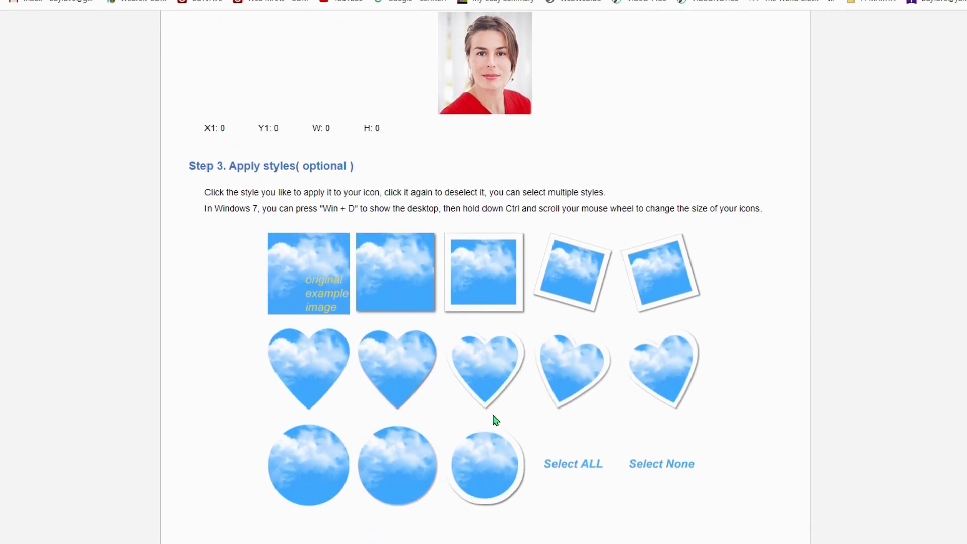
click(489, 477)
Convert the uploaded image to an ICO with the custom size 256 x 256 and save the icon file to the computer
scroll(627, 484, down, 5)
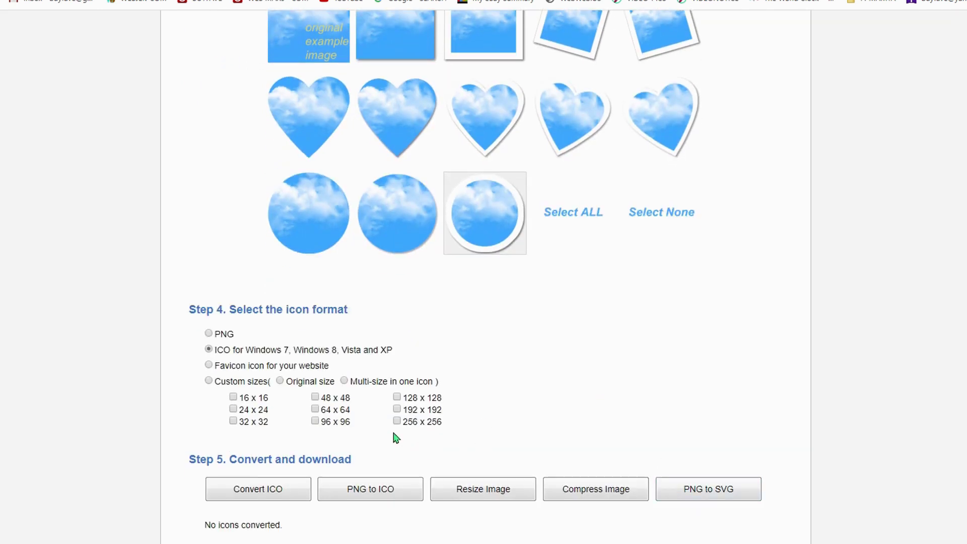
click(396, 421)
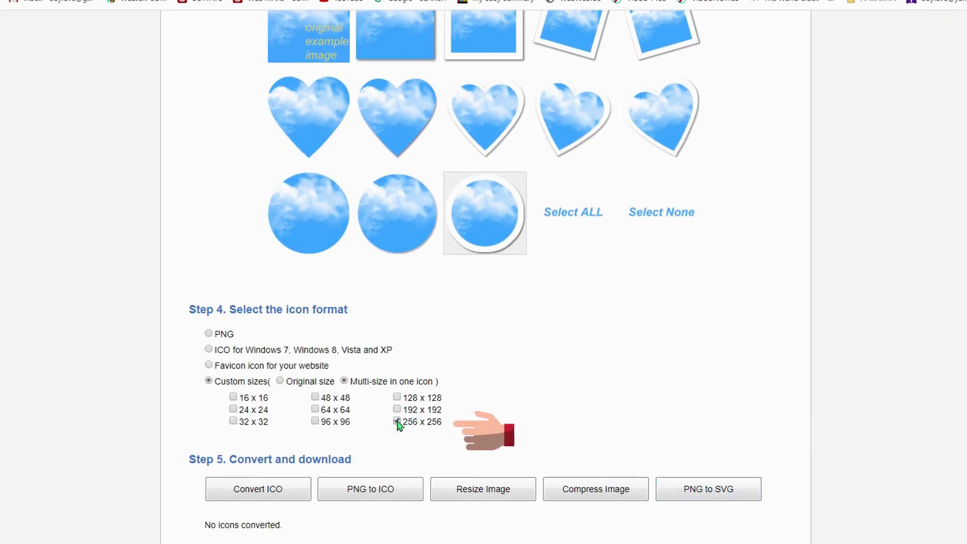
scroll(454, 432, down, 2)
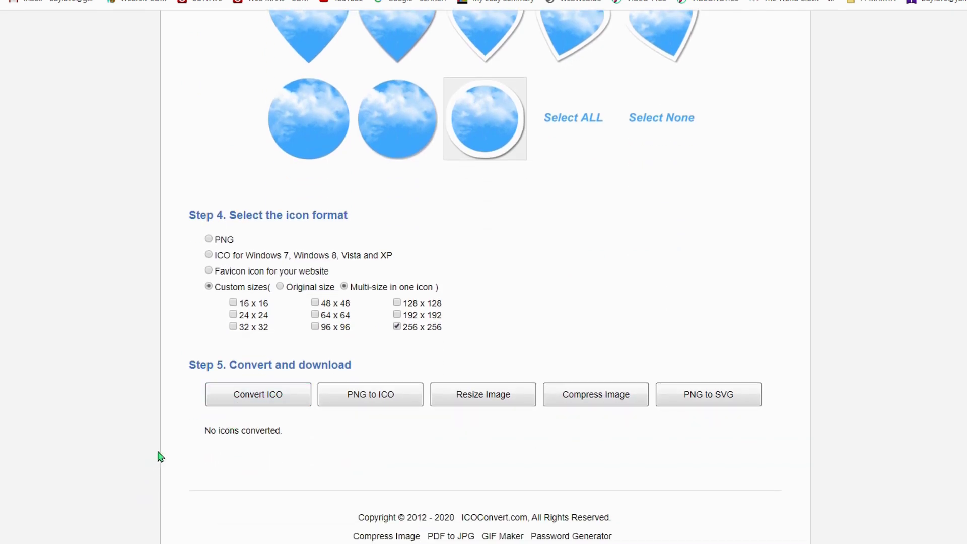
click(250, 405)
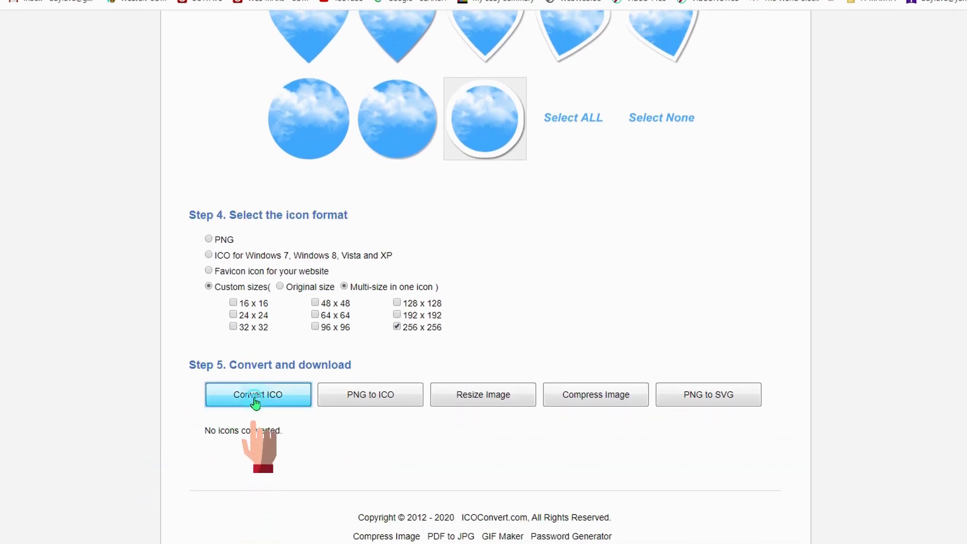
click(237, 432)
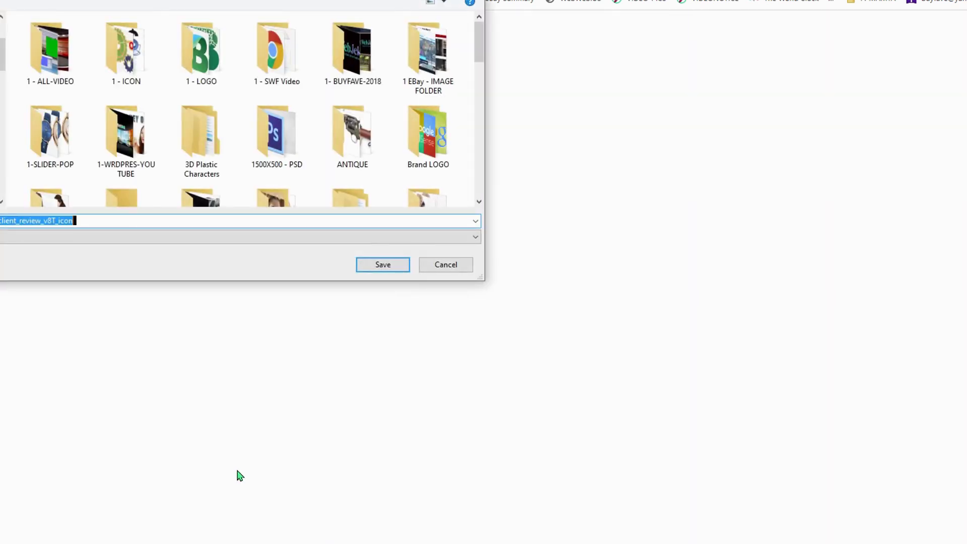
click(381, 268)
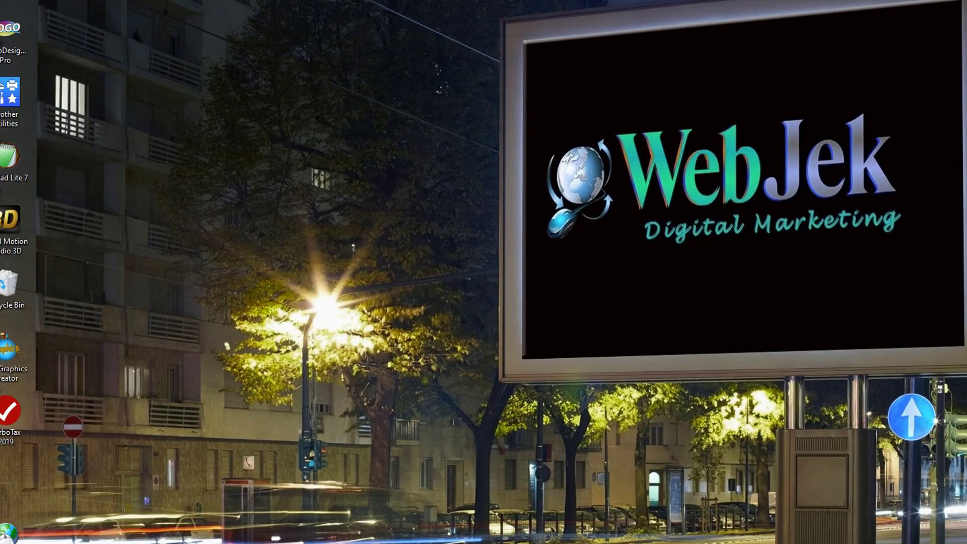
Move the Trace Blaster desktop shortcut below the WebJek logo and open the icon selection in its properties
mouse_move(7, 99)
mouse_down()
mouse_move(489, 253)
mouse_move(595, 311)
mouse_up()
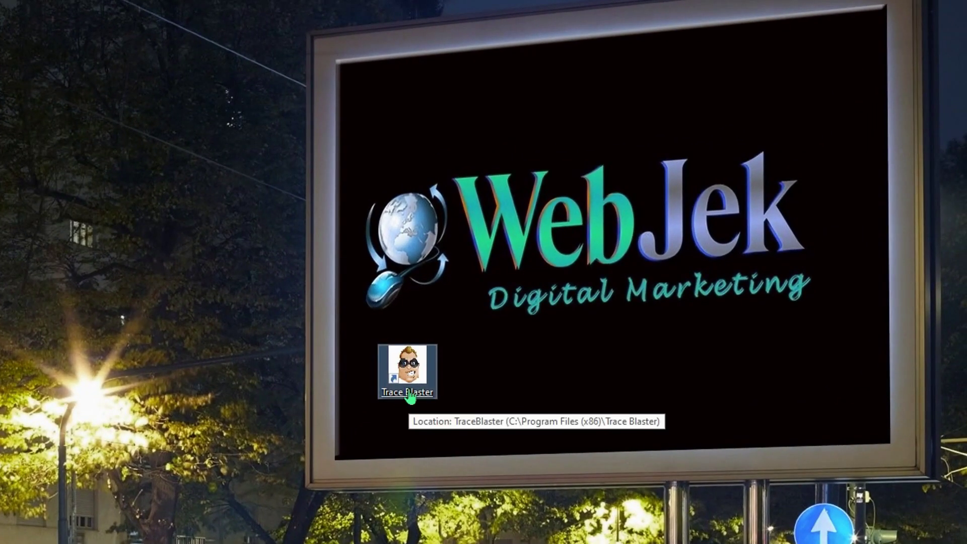
right_click(411, 396)
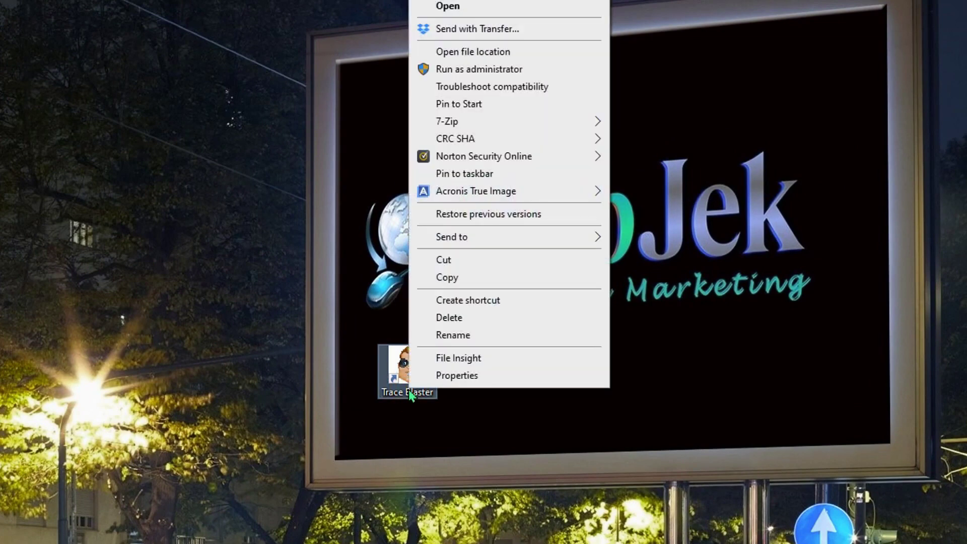
click(453, 375)
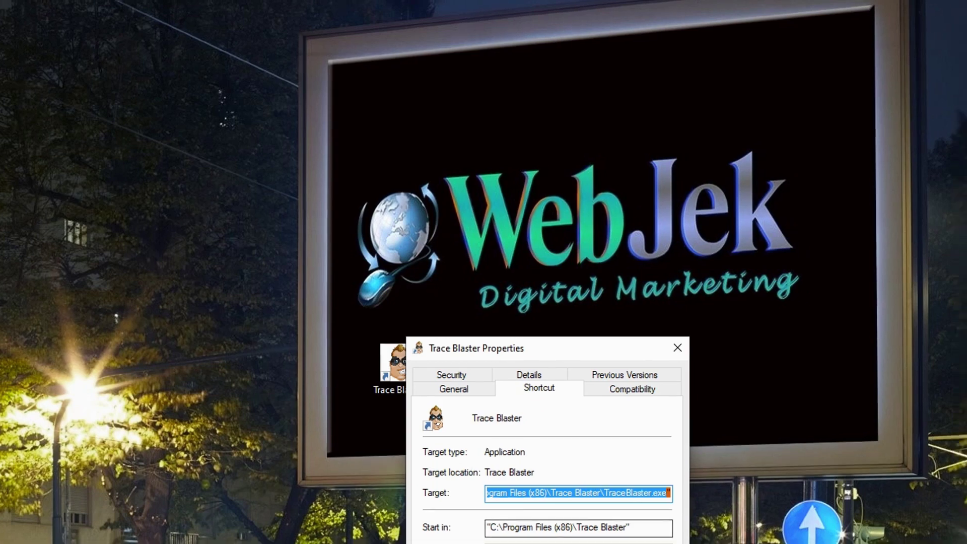
click(541, 419)
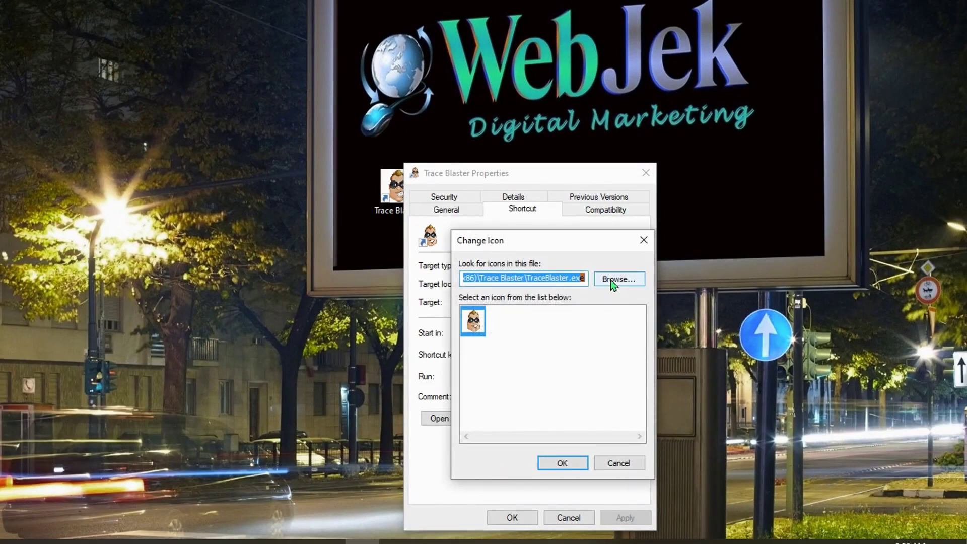
Choose online_client_review_v8T_icon from the DESKTOP ICON IMAGE folder as the Trace Blaster shortcut's icon
click(611, 280)
double_click(503, 381)
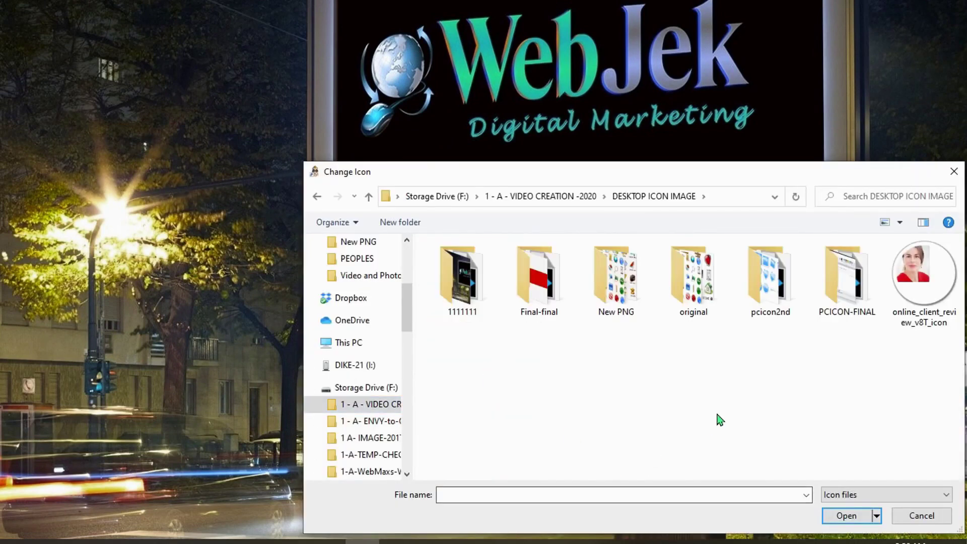
double_click(923, 275)
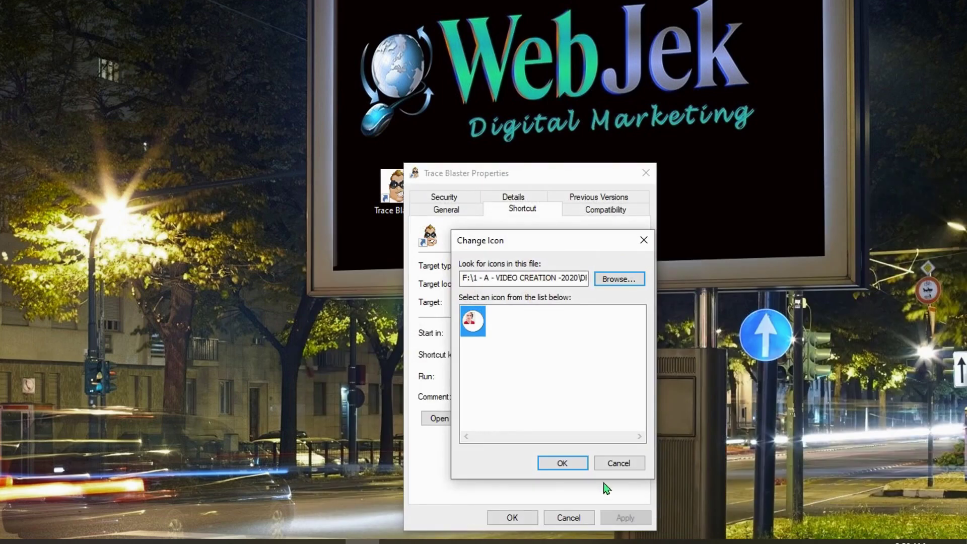
click(558, 463)
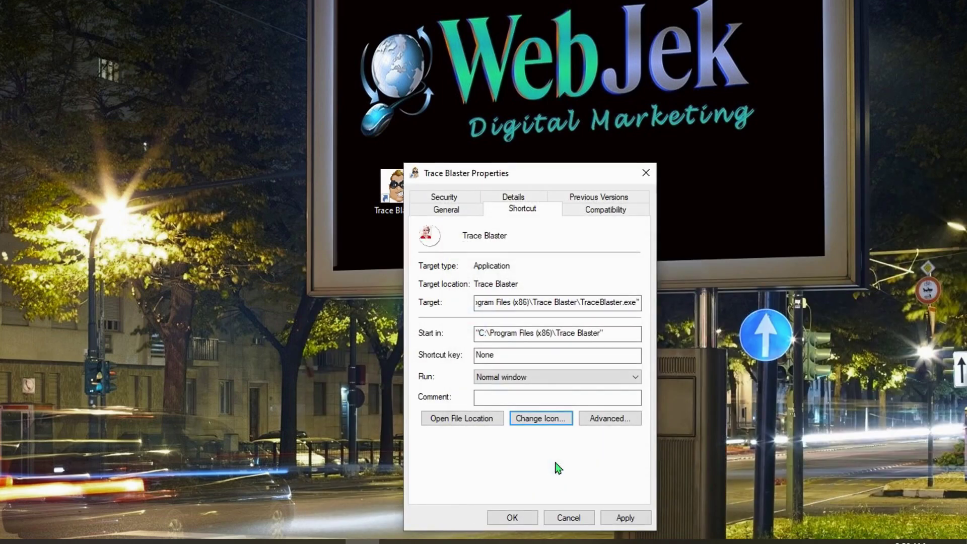
Apply the icon change with administrator permission and close the Trace Blaster properties
click(625, 517)
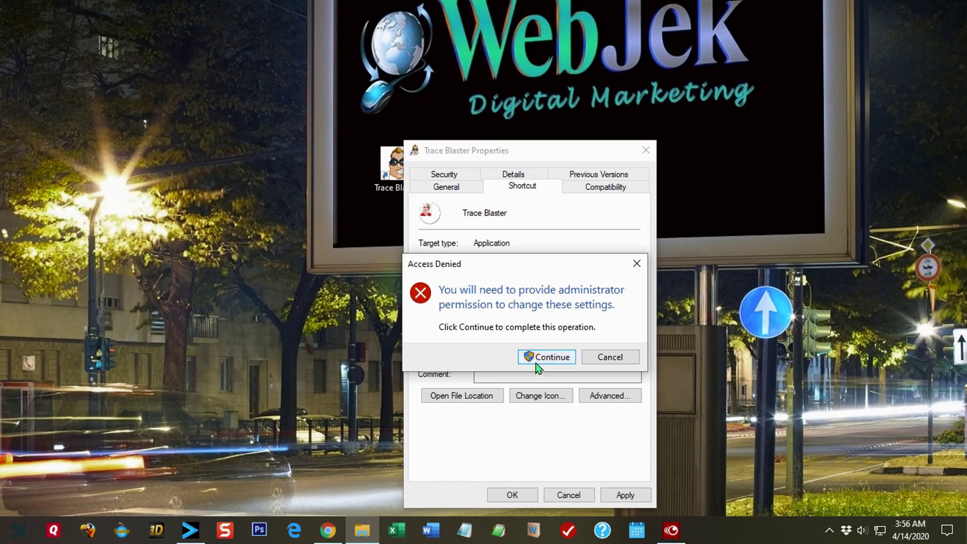
click(547, 358)
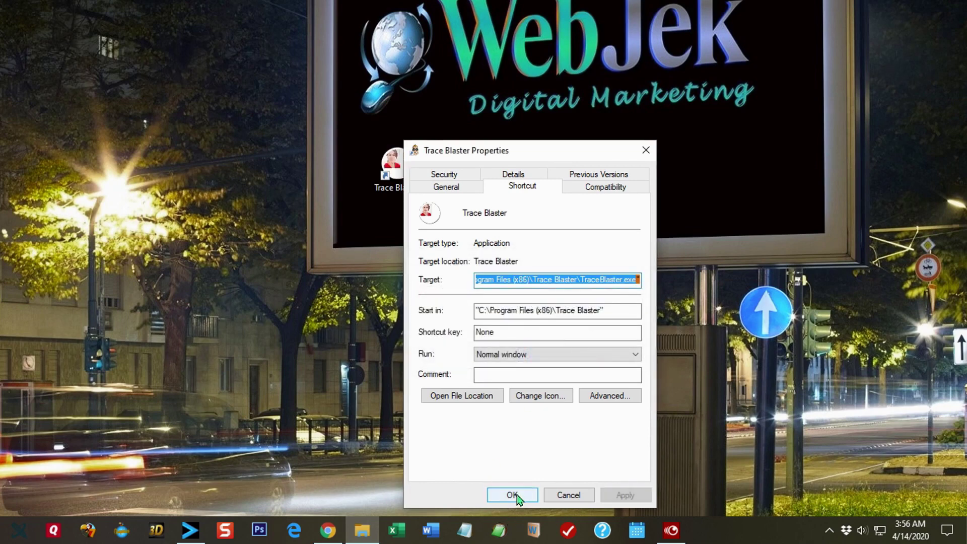
click(513, 494)
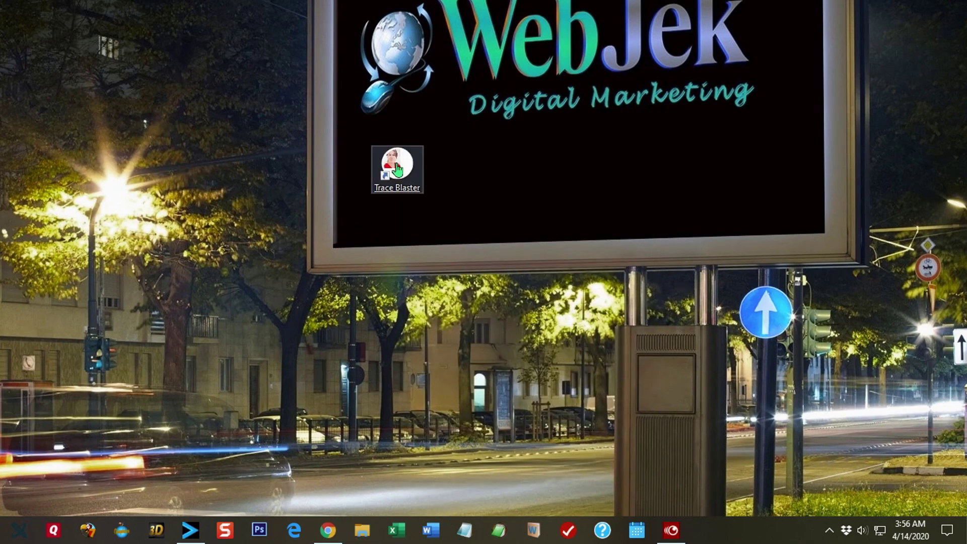
Move the Trace Blaster shortcut a little further right on the desktop and pin it to the taskbar
mouse_move(397, 171)
mouse_down()
mouse_move(440, 160)
mouse_move(503, 172)
mouse_up()
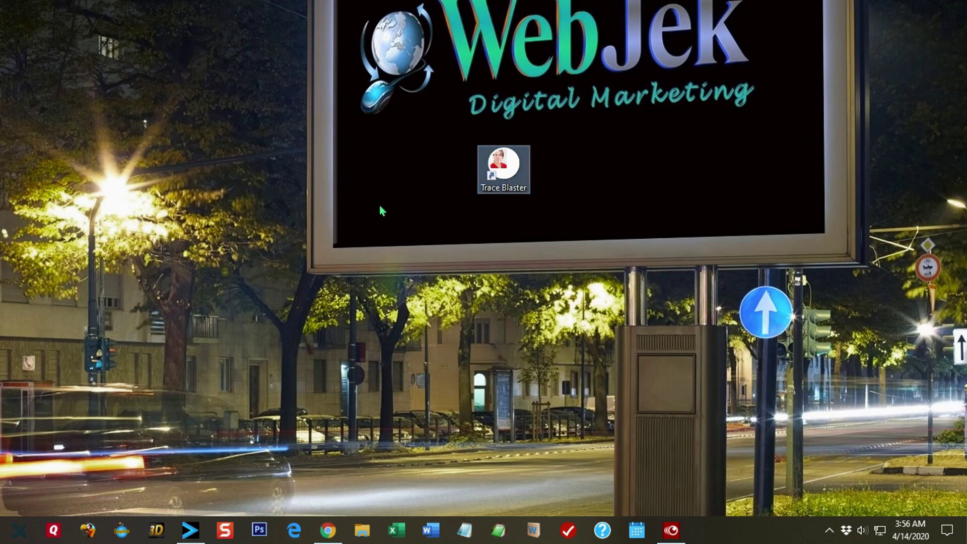
right_click(506, 160)
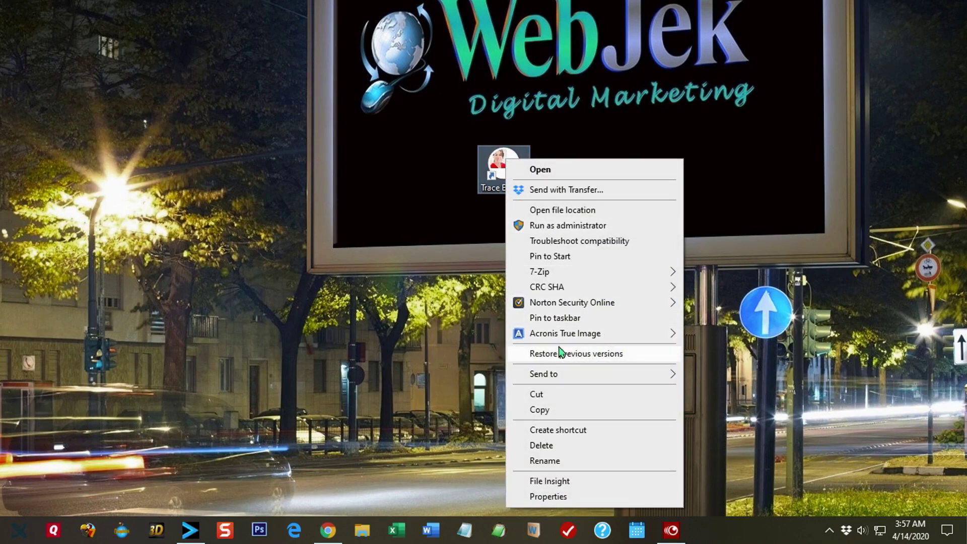
click(547, 322)
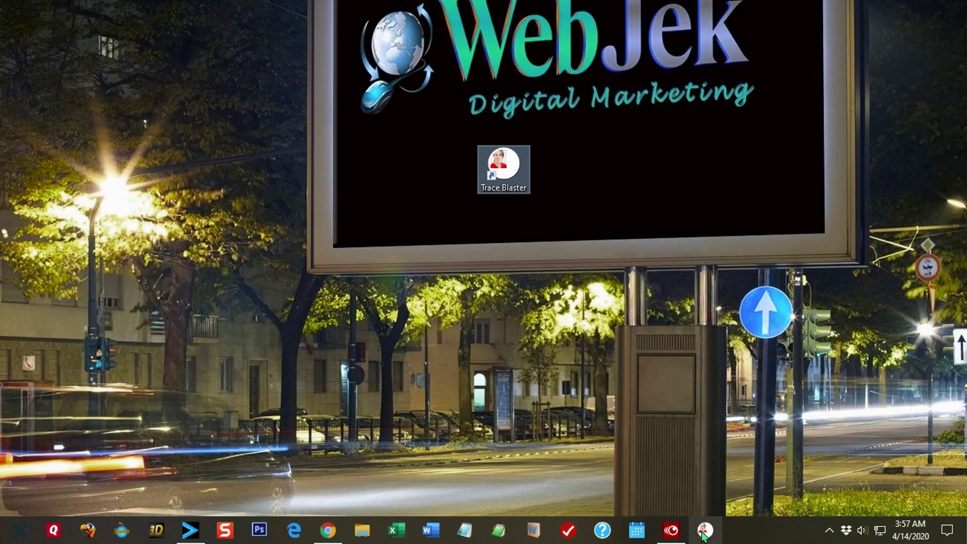
right_click(702, 535)
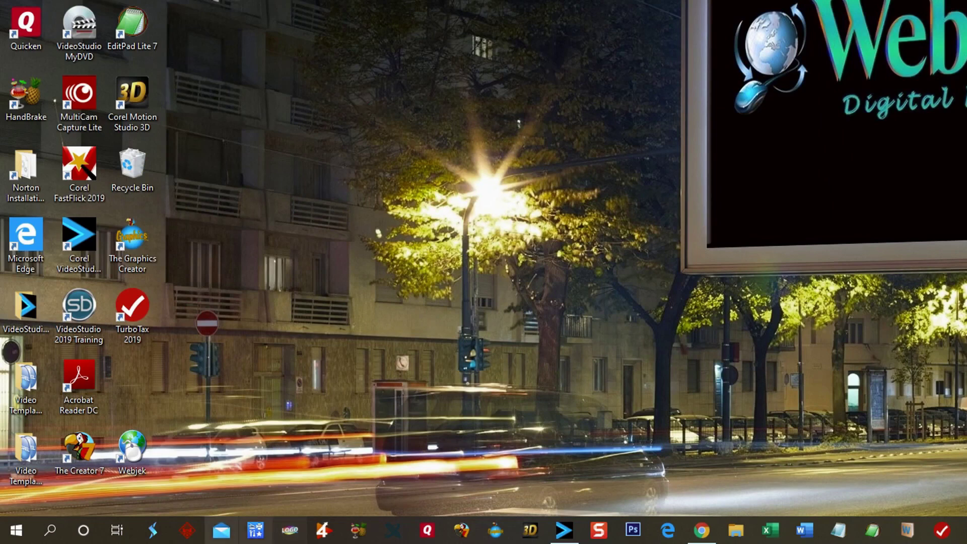
Search Windows for "msp" and launch the Paint app
click(50, 532)
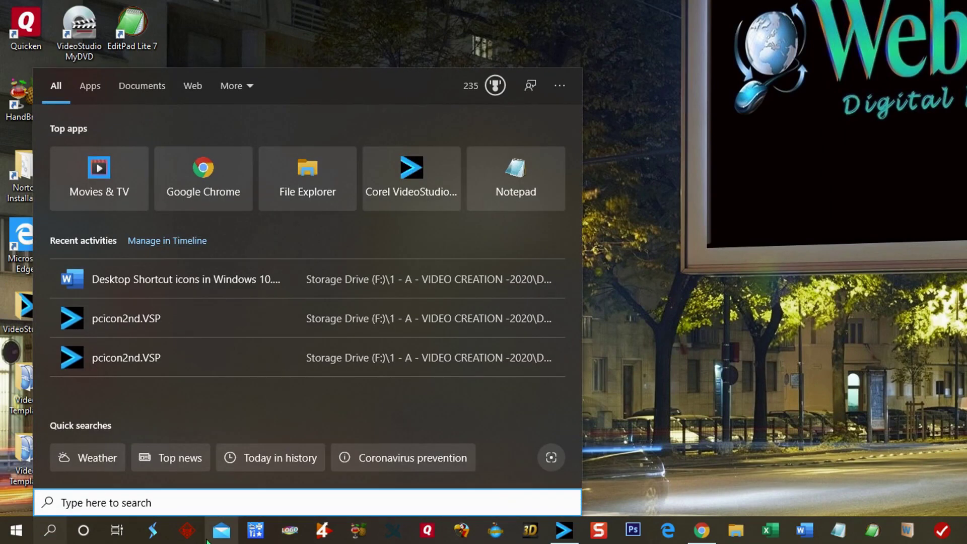
text(msp)
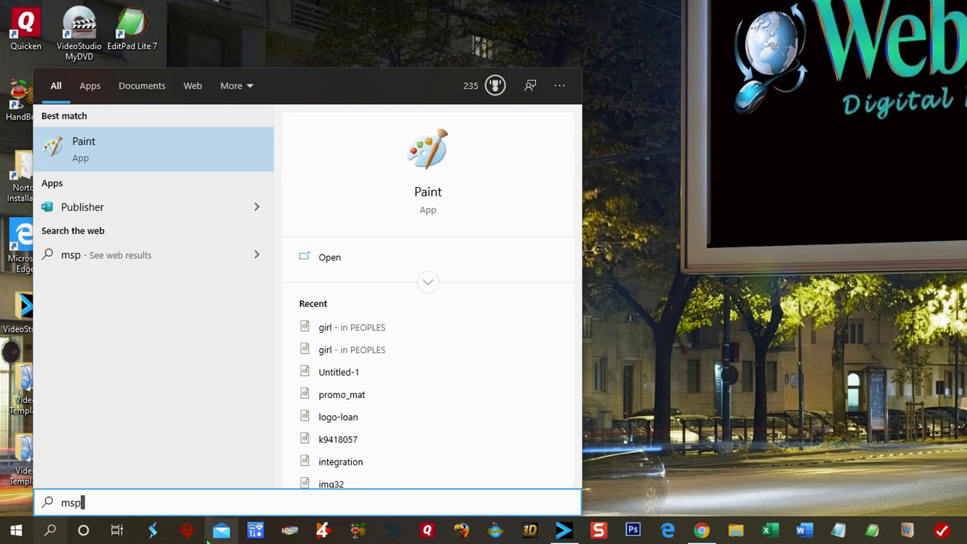
click(109, 152)
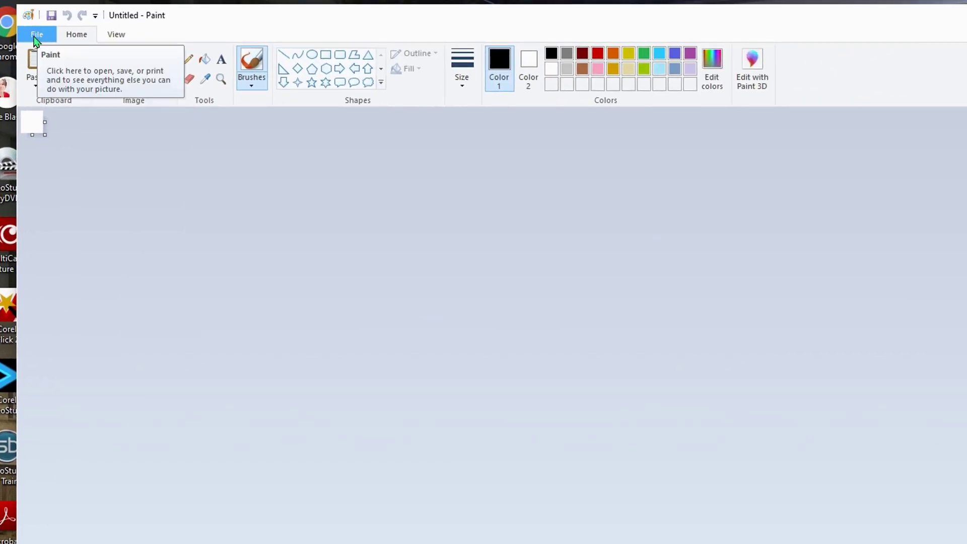
Open the picture "decision" from the PEOPLES folder
click(34, 35)
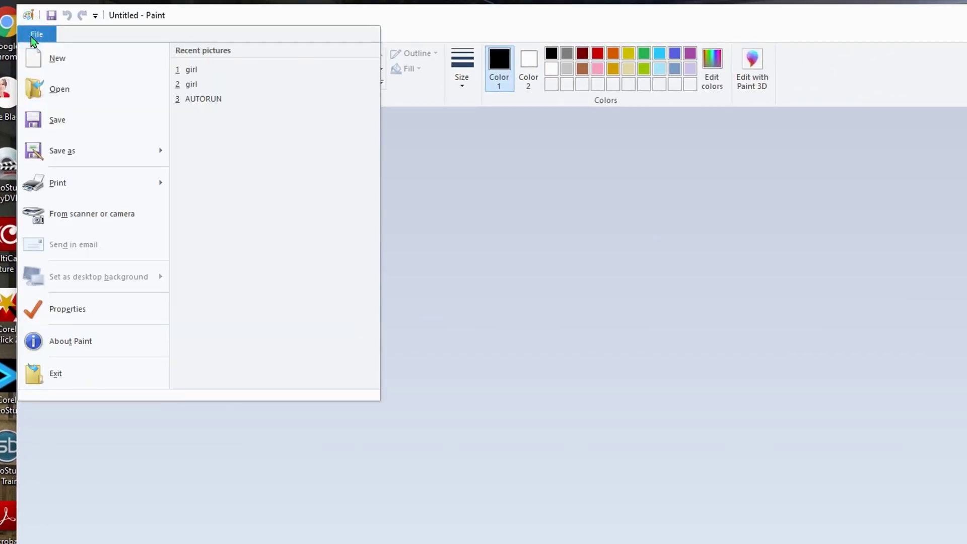
click(52, 88)
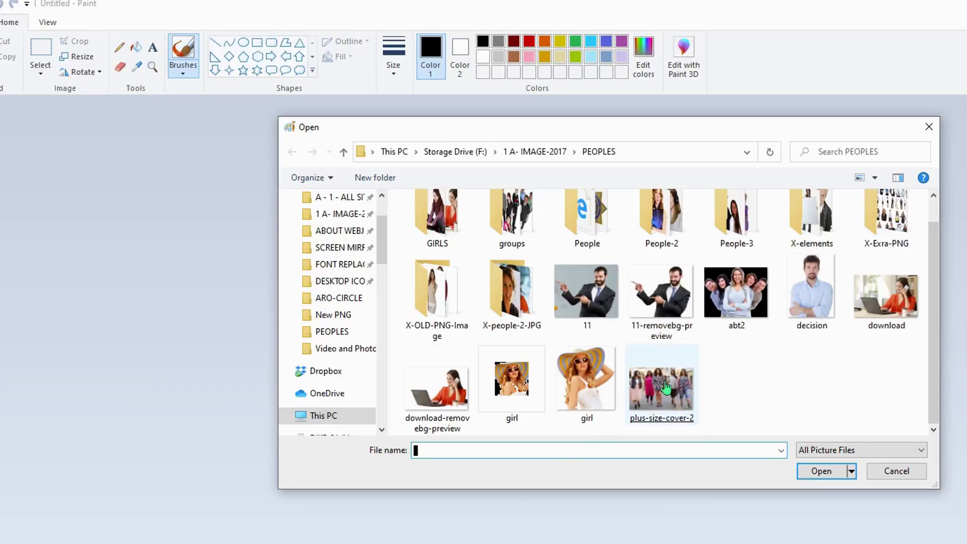
click(817, 291)
double_click(817, 291)
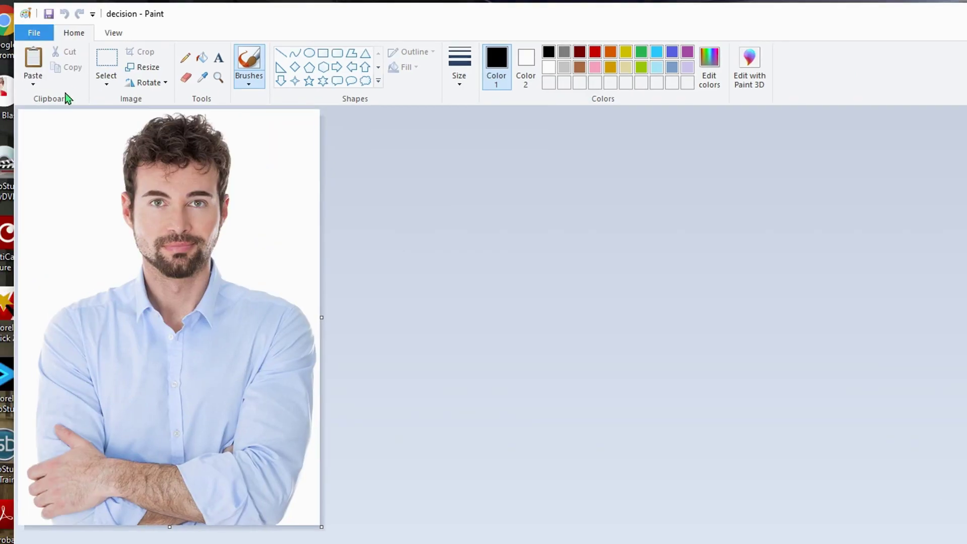
Crop the picture to a nearly square area around the man's head and collar
click(104, 62)
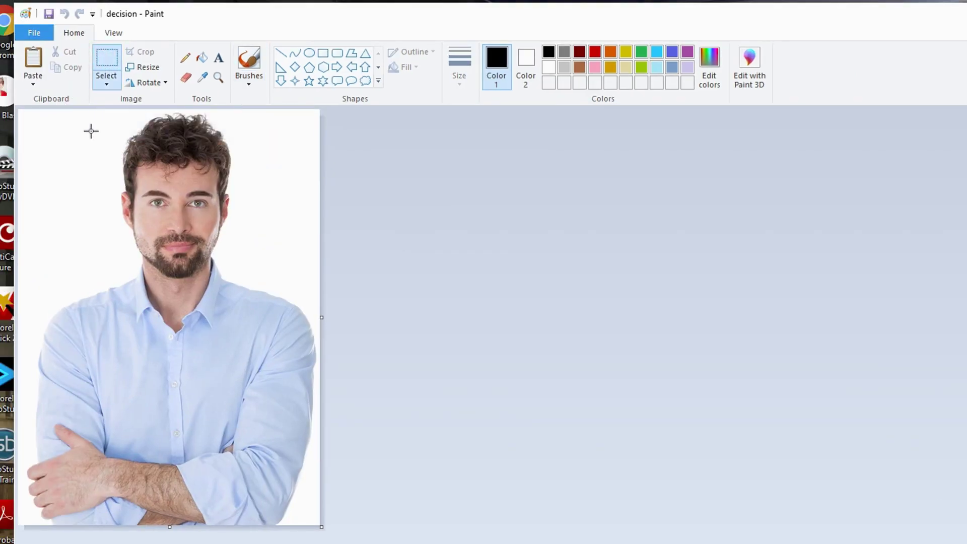
drag(84, 112, 275, 320)
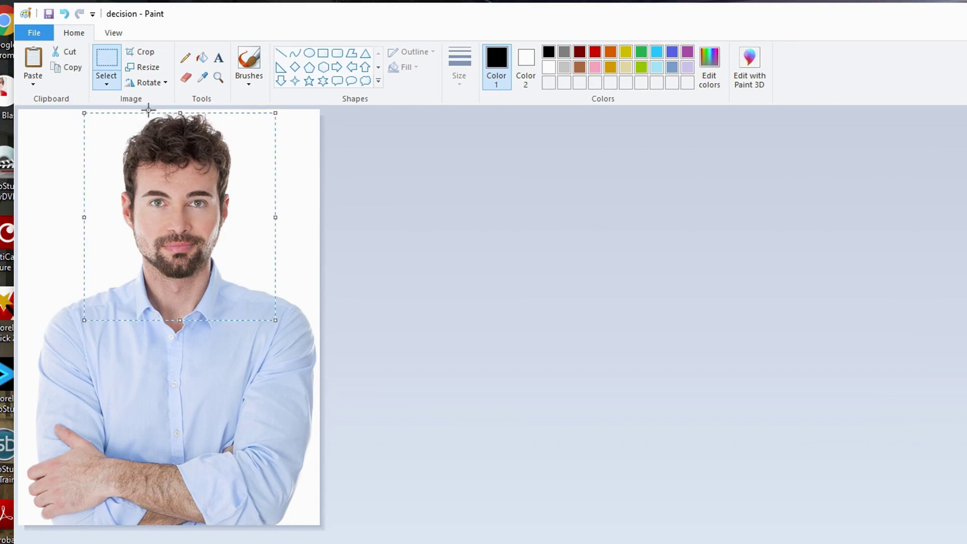
click(140, 52)
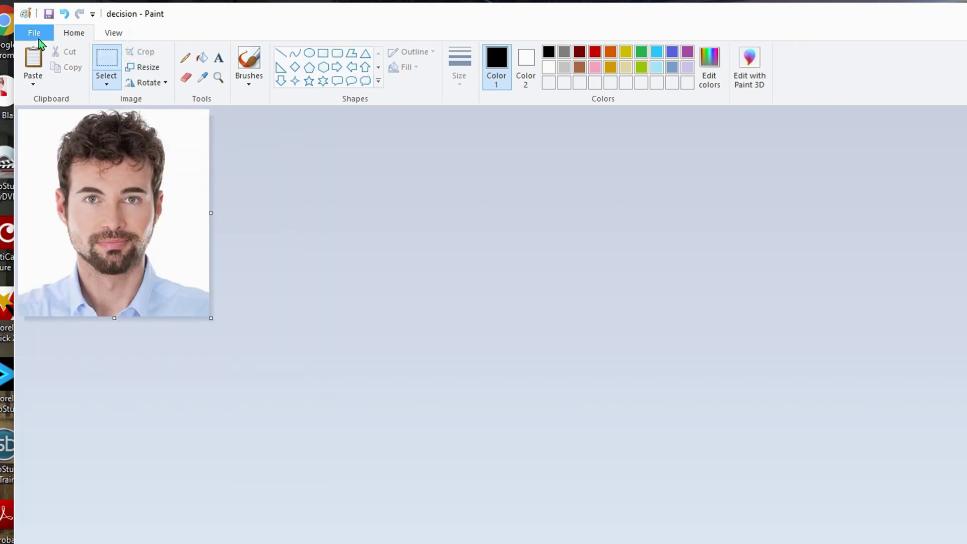
Save the cropped picture as a 24-bit bitmap named WEBJEK.ico in the PEOPLES folder, accepting the loss of transparency
click(32, 34)
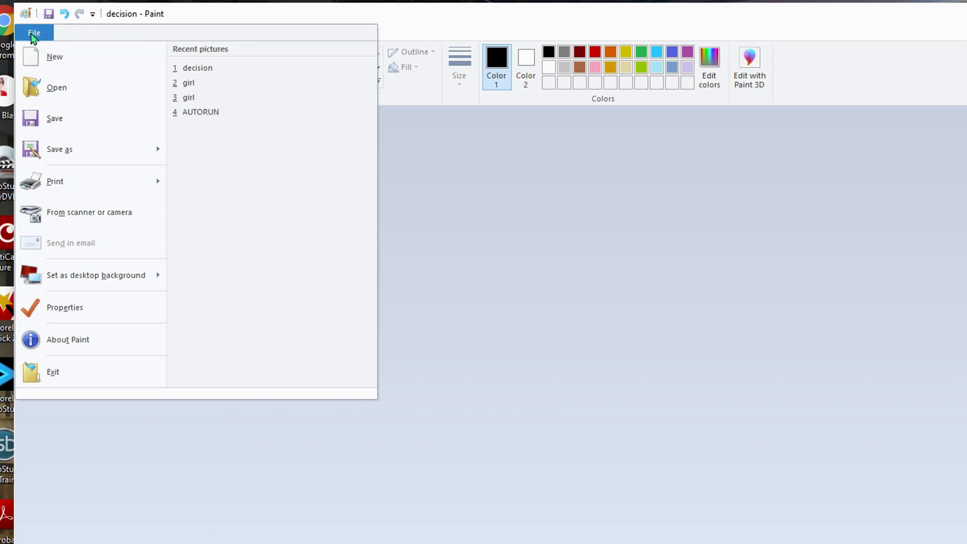
mouse_move(56, 159)
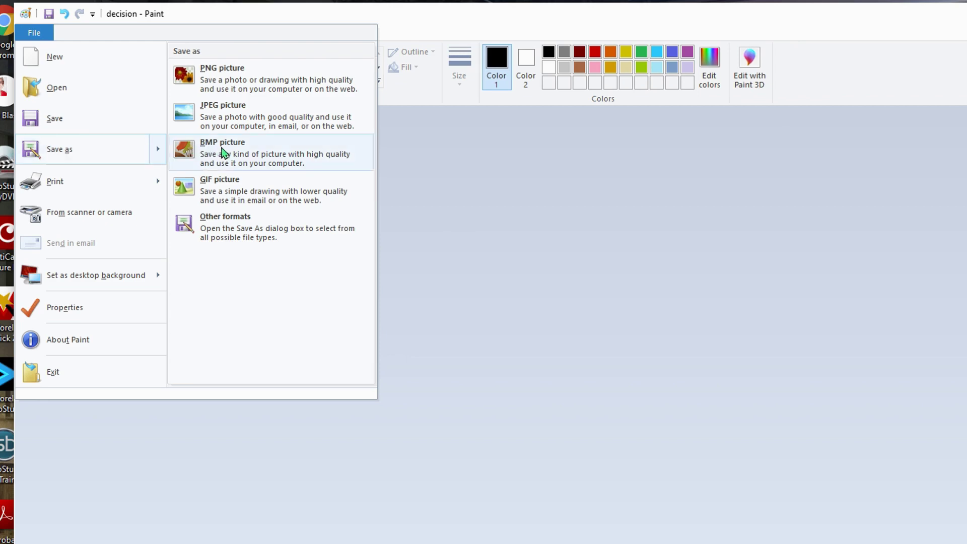
click(245, 149)
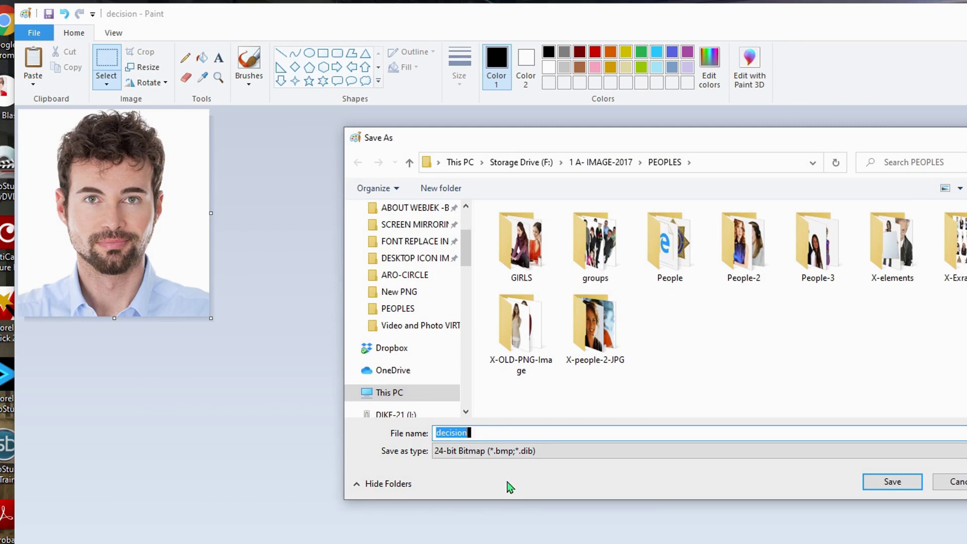
click(478, 431)
double_click(481, 432)
click(486, 432)
double_click(486, 432)
text(WEBJEK)
text(.ic)
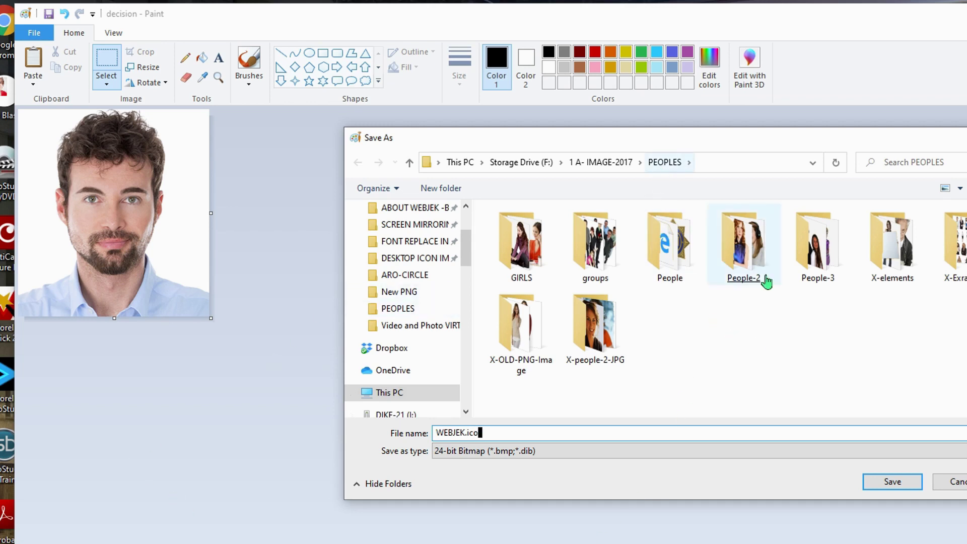
click(880, 479)
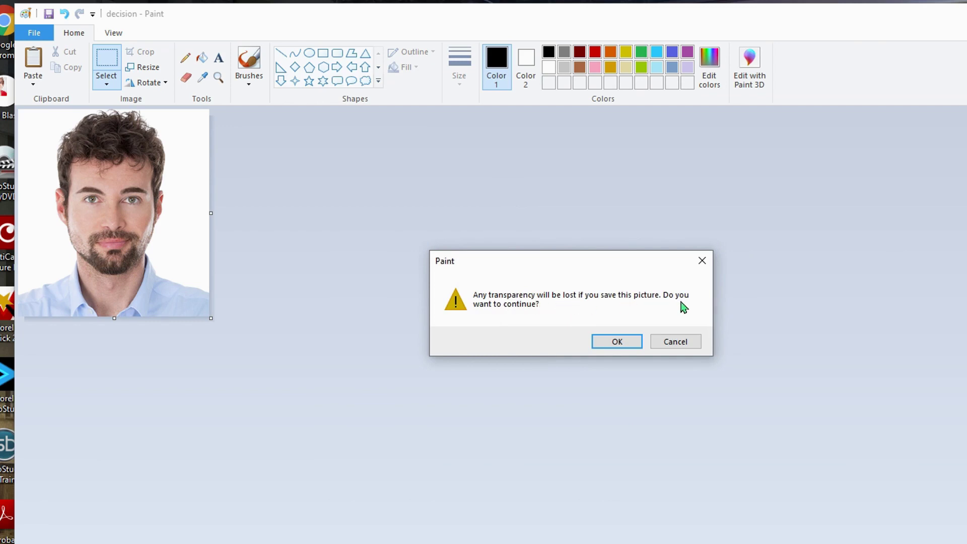
click(618, 342)
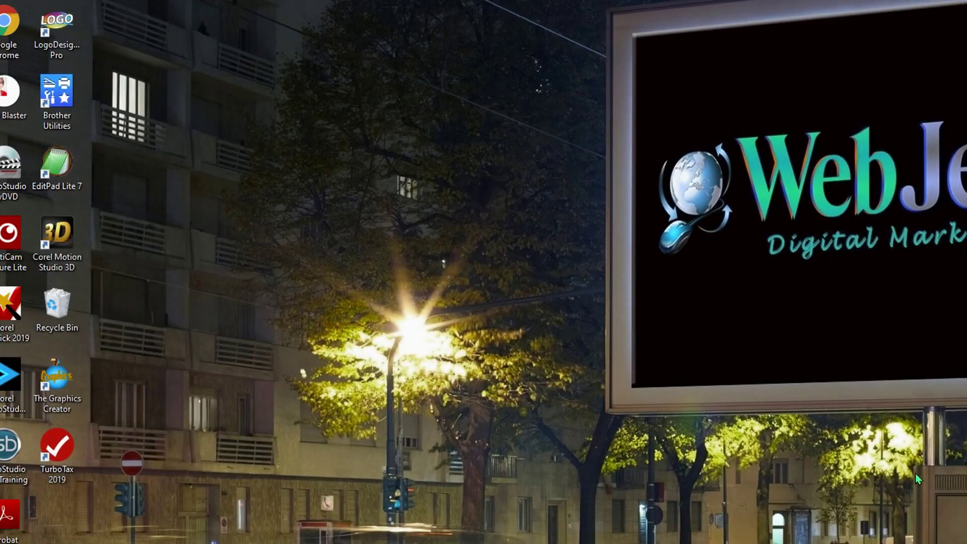
Move the Webjek shortcut onto the billboard area of the desktop and open the icon selection in its properties
drag(106, 542, 708, 305)
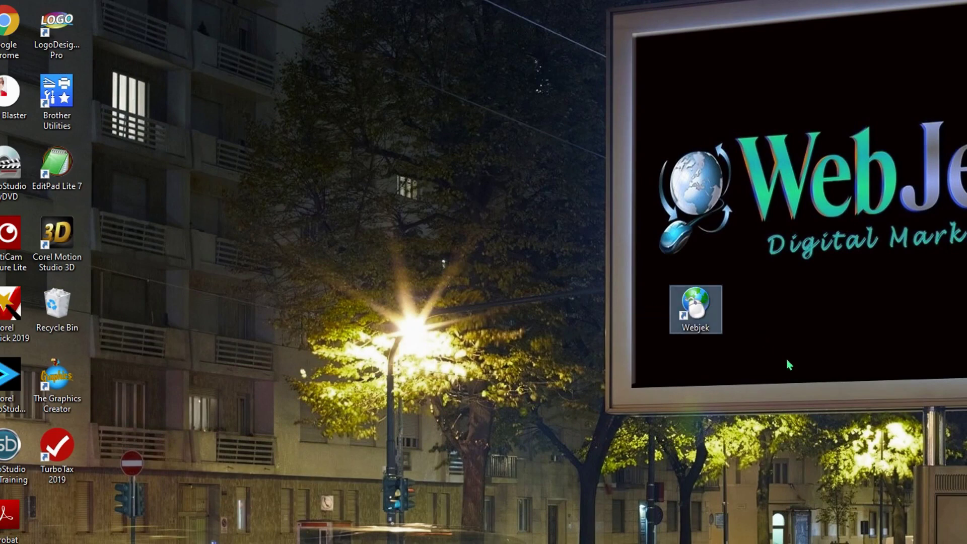
right_click(691, 311)
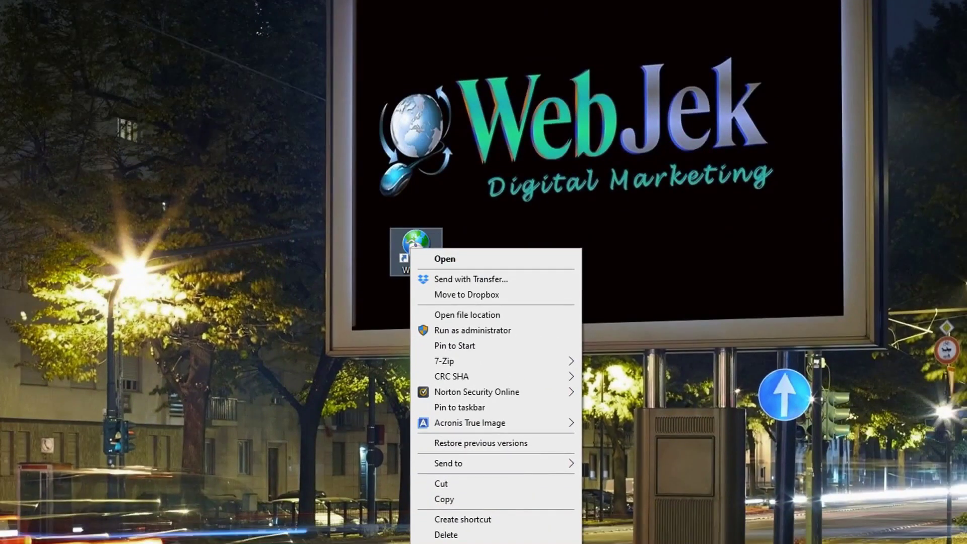
click(503, 543)
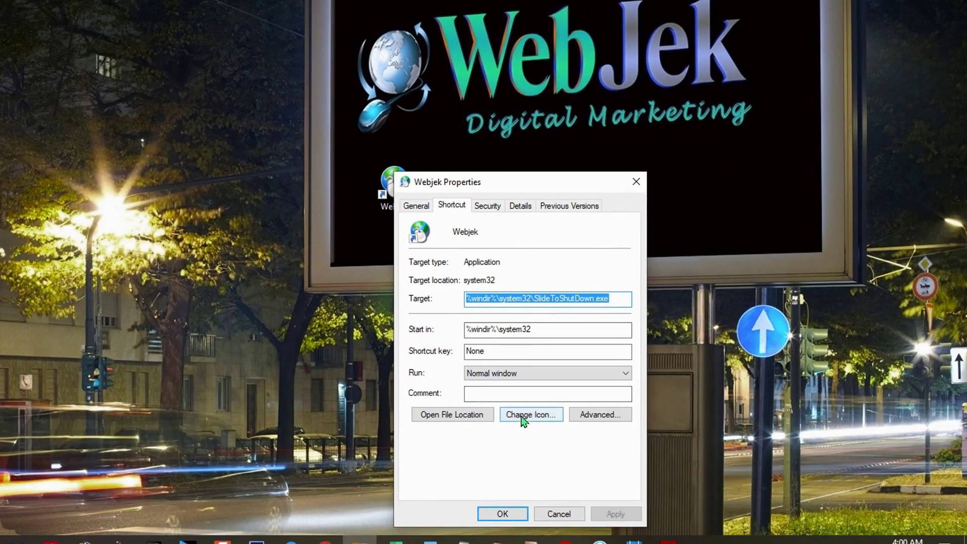
click(494, 436)
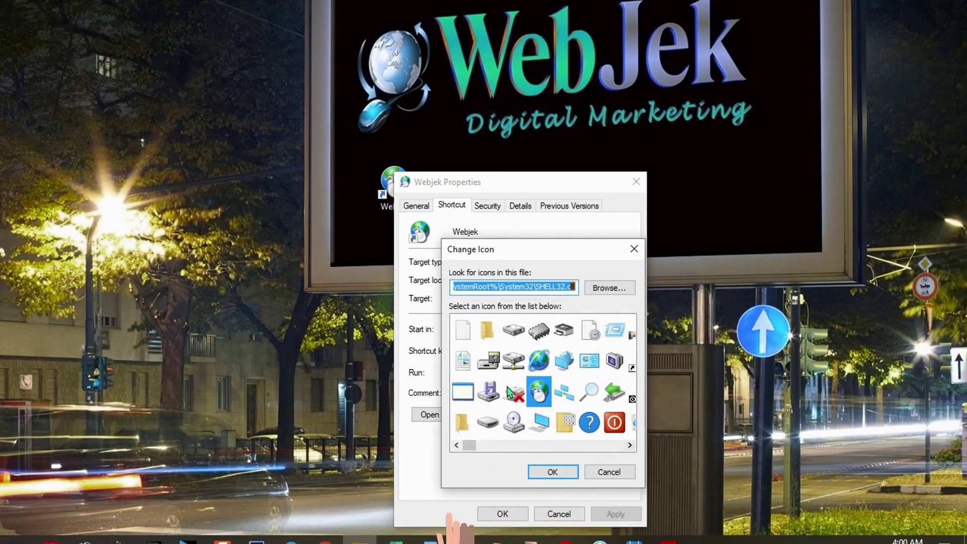
Assign the WEBJEK icon file from the PEOPLES folder to the Webjek shortcut and apply the change
click(600, 291)
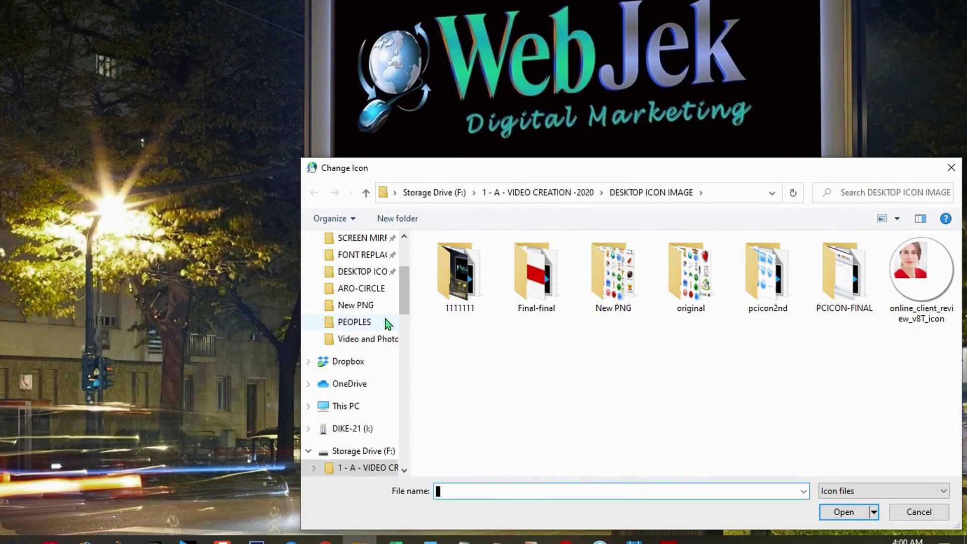
click(355, 321)
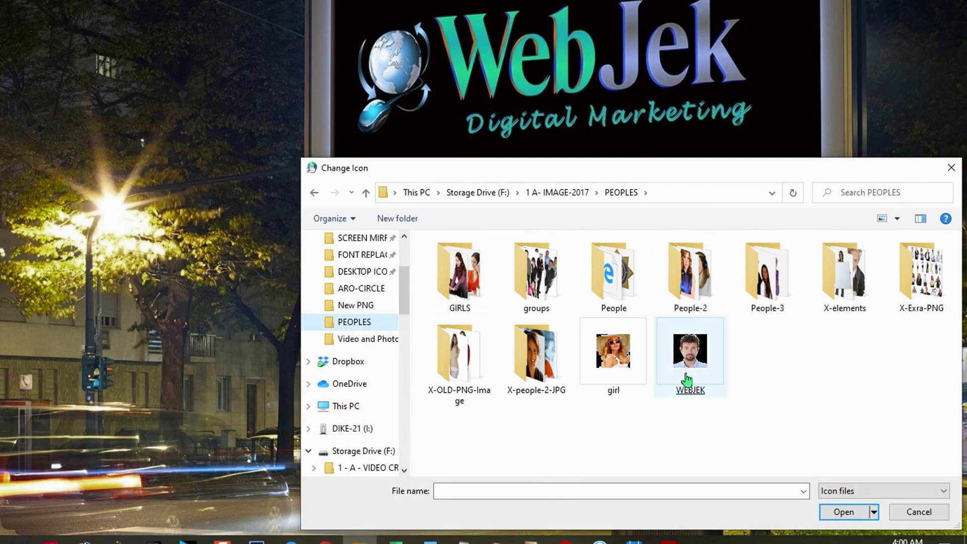
double_click(694, 356)
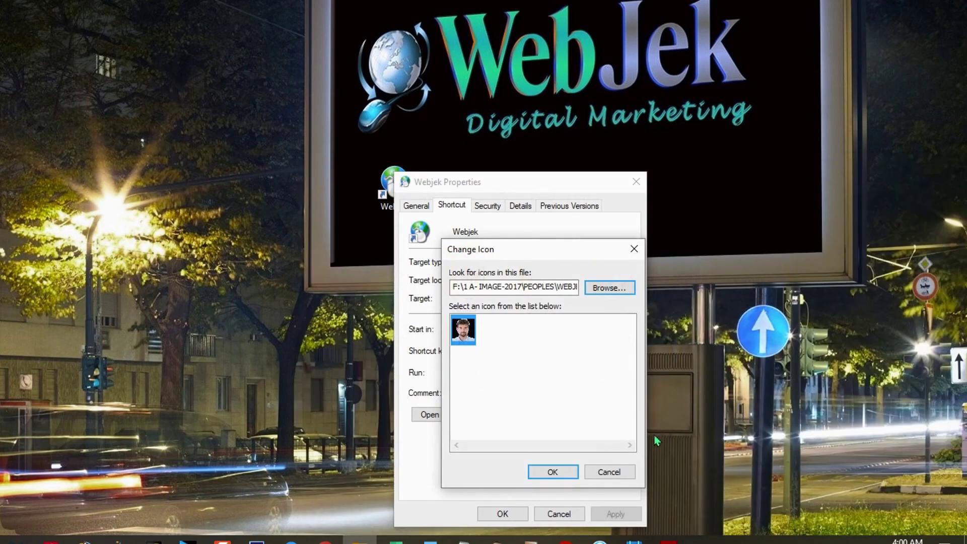
click(550, 474)
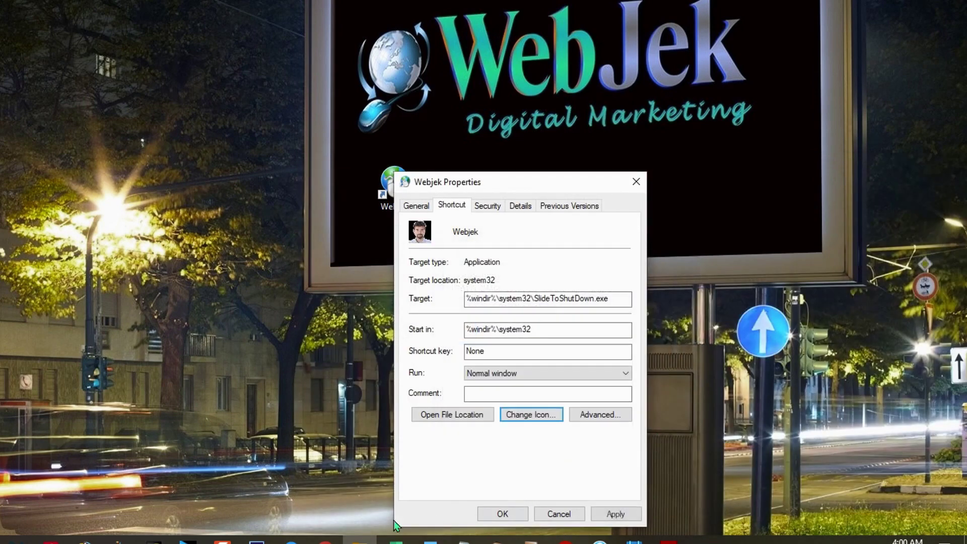
click(613, 515)
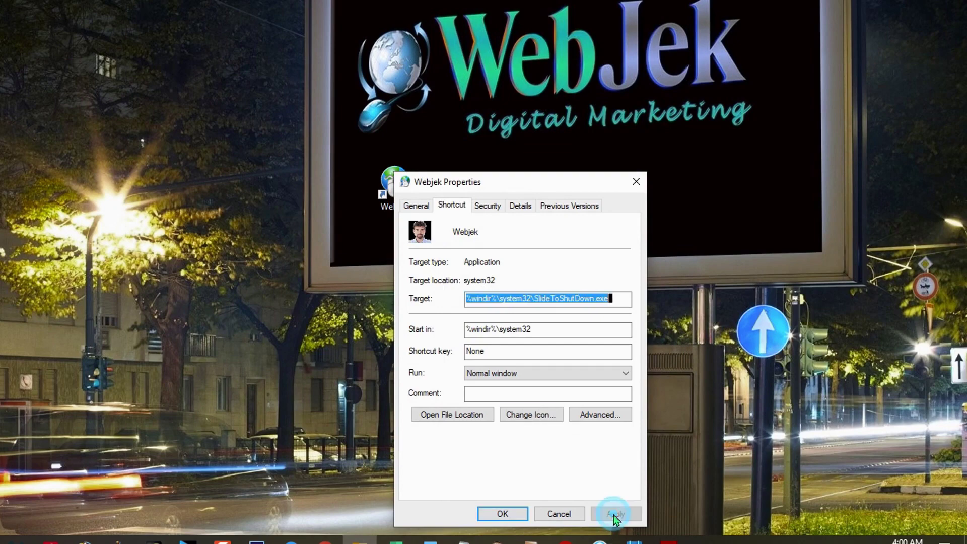
click(512, 514)
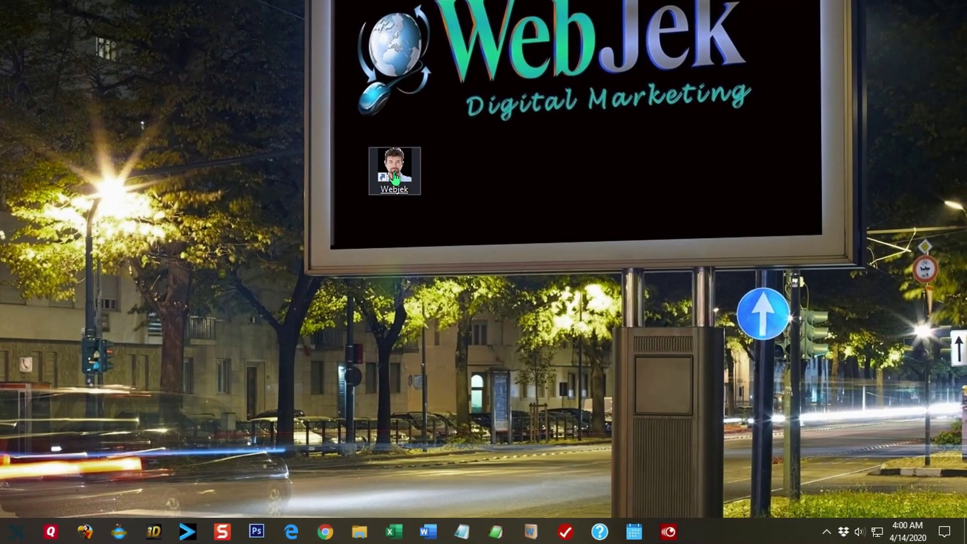
Launch the Webjek shortcut to test it and dismiss the slide-to-shut-down screen
mouse_move(395, 177)
mouse_down()
mouse_move(383, 172)
mouse_move(397, 172)
mouse_up()
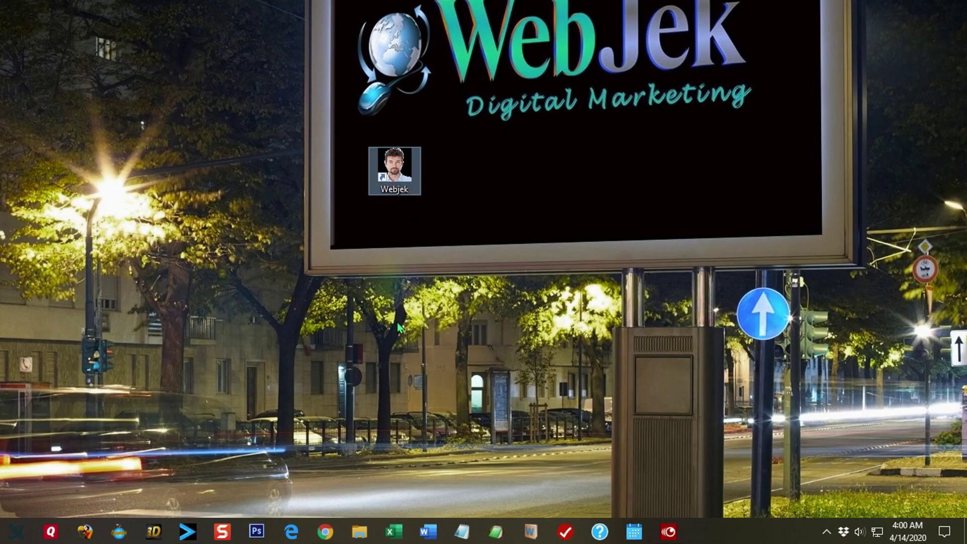
right_click(393, 161)
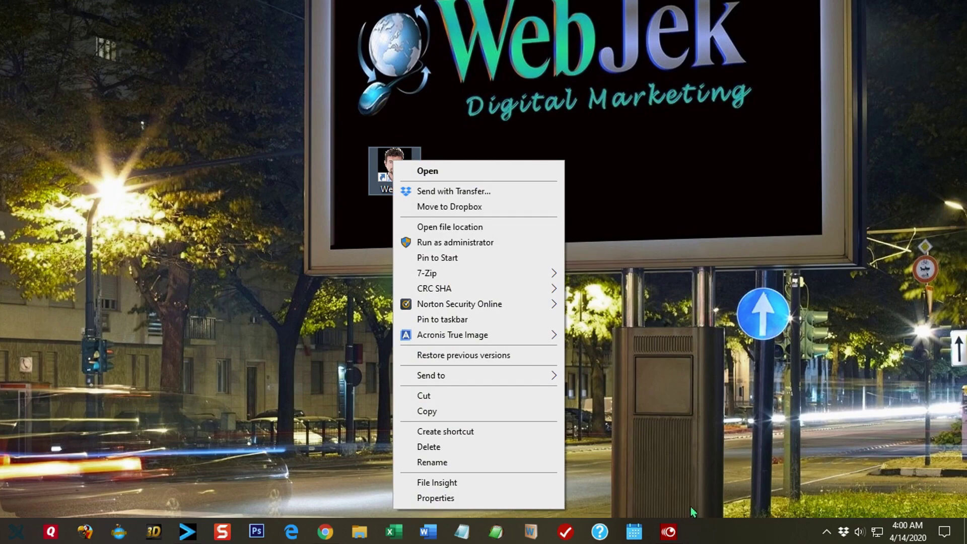
click(381, 170)
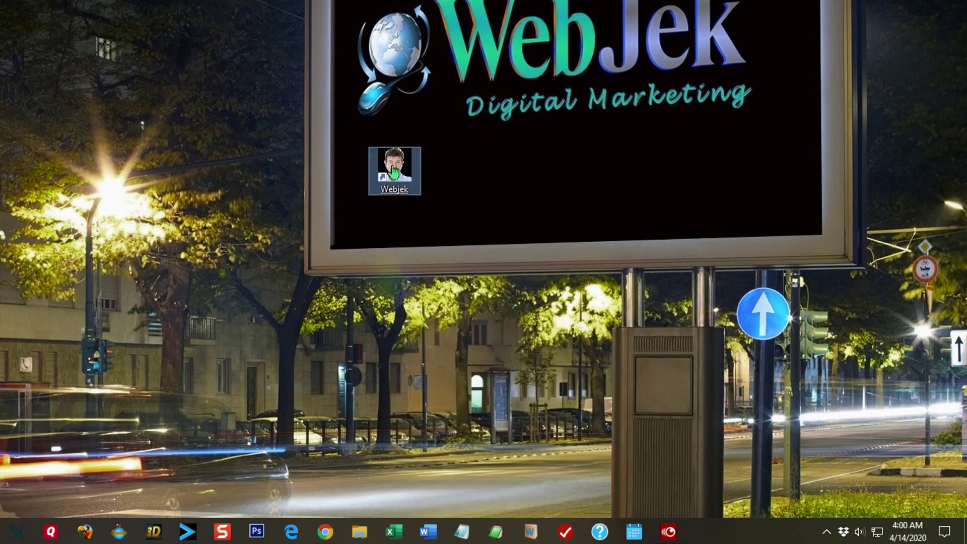
double_click(395, 171)
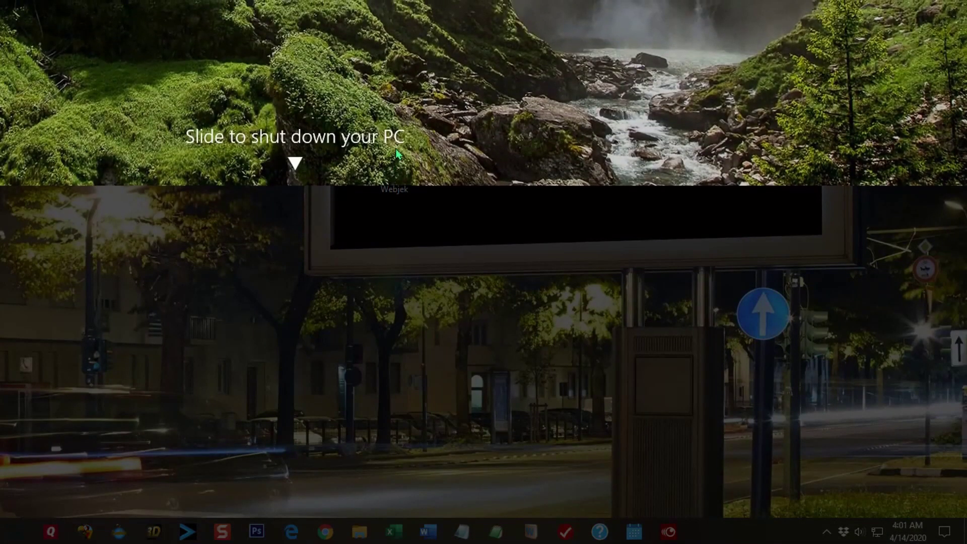
click(397, 154)
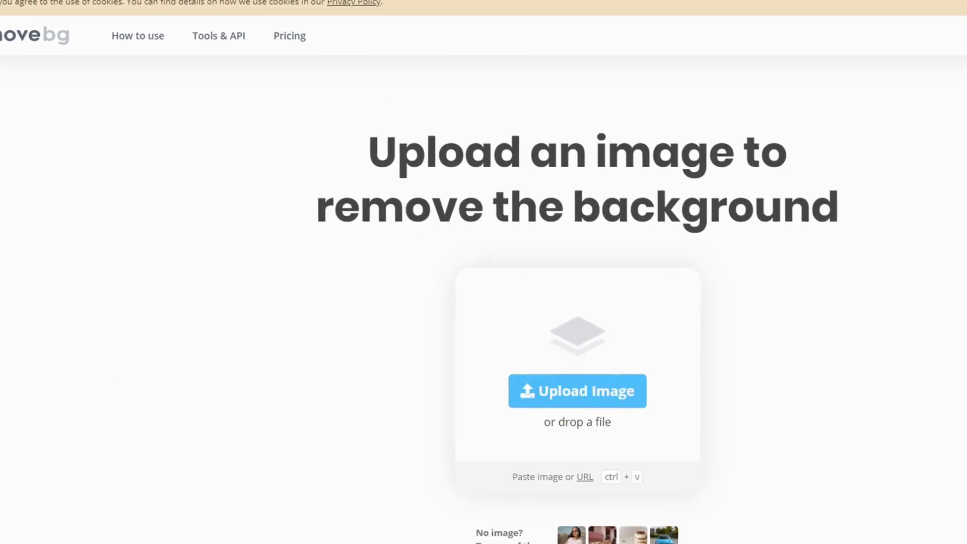
On the remove.bg website, upload the Find-Buyer portrait from the BUSINESS folder to remove its background
click(574, 390)
drag(644, 132, 649, 184)
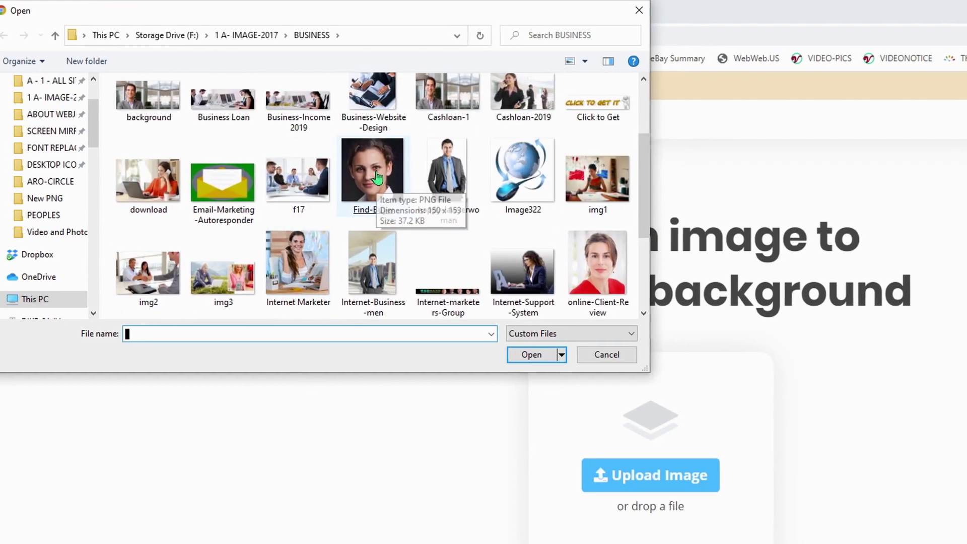
double_click(377, 178)
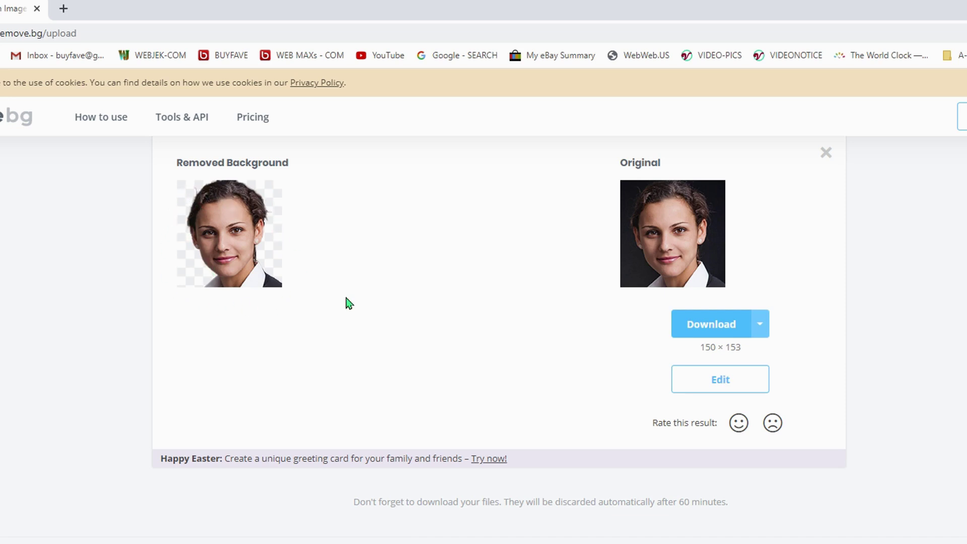
Download the background-free portrait as the PNG image Find-Buyer-removebg-preview into the BUSINESS folder
click(705, 325)
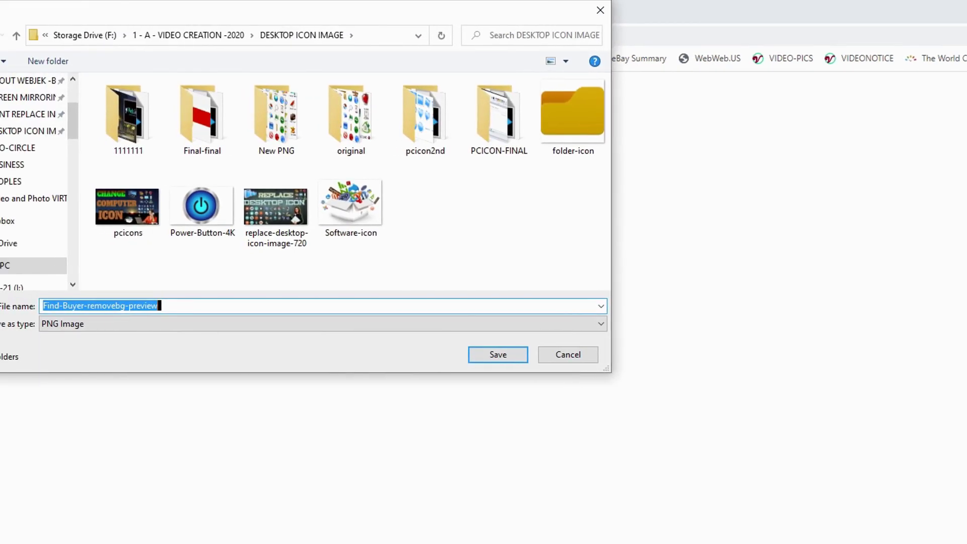
click(17, 282)
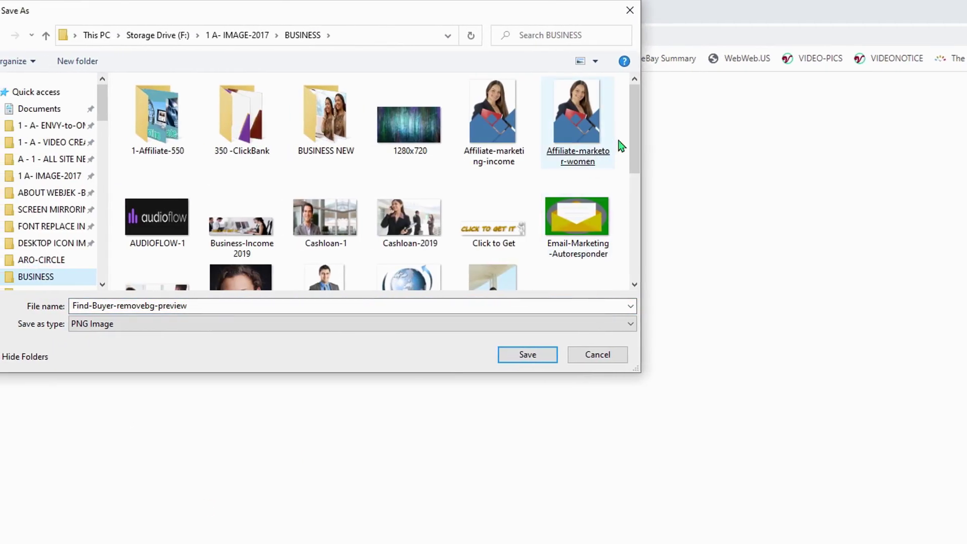
drag(633, 147, 633, 207)
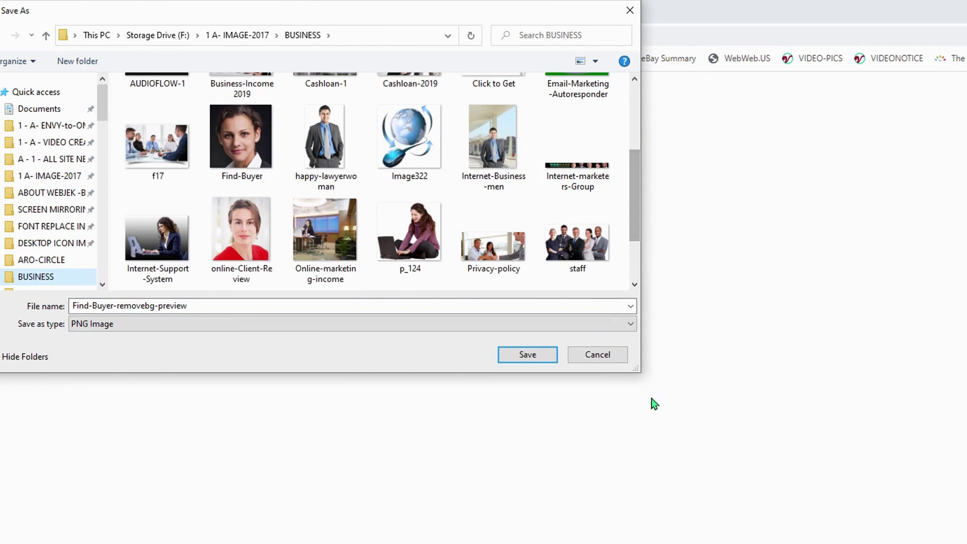
click(511, 358)
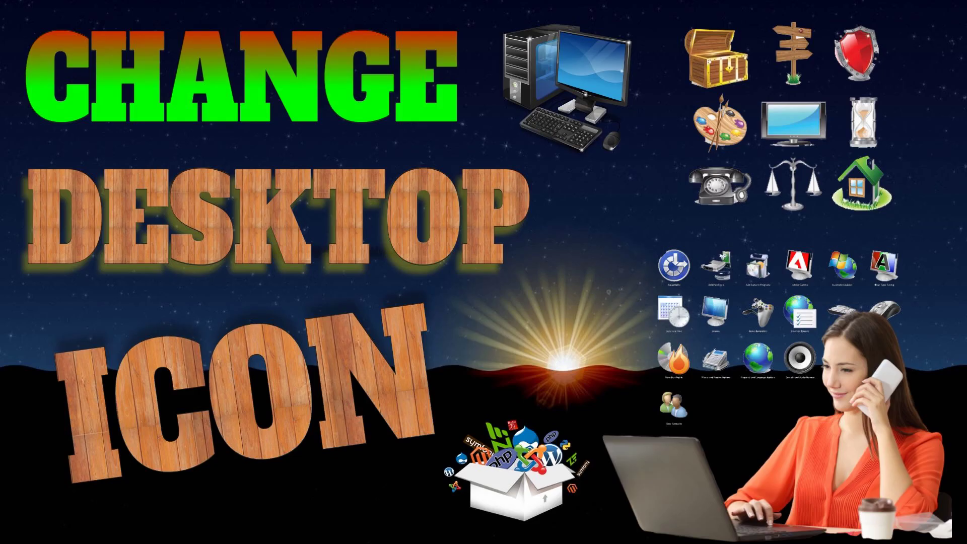